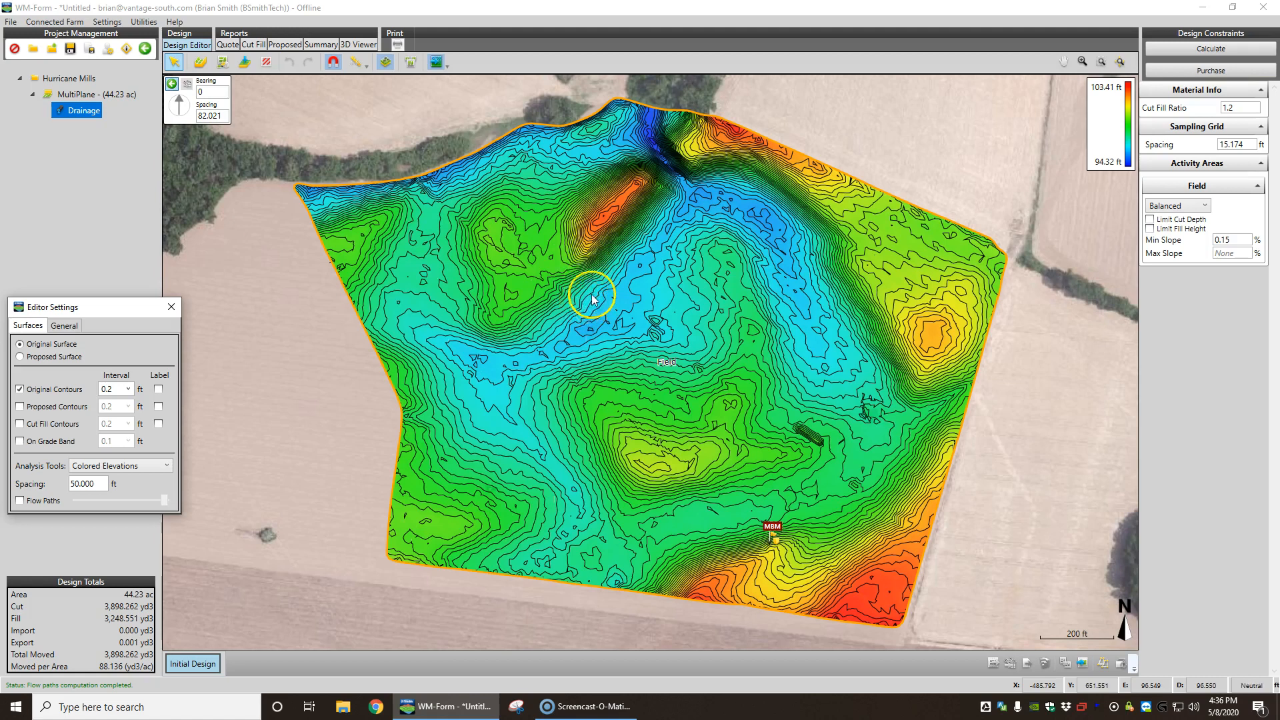
# Reopen the surface display settings and toggle the flow paths on and then off over the field
pyautogui.click(170, 307)
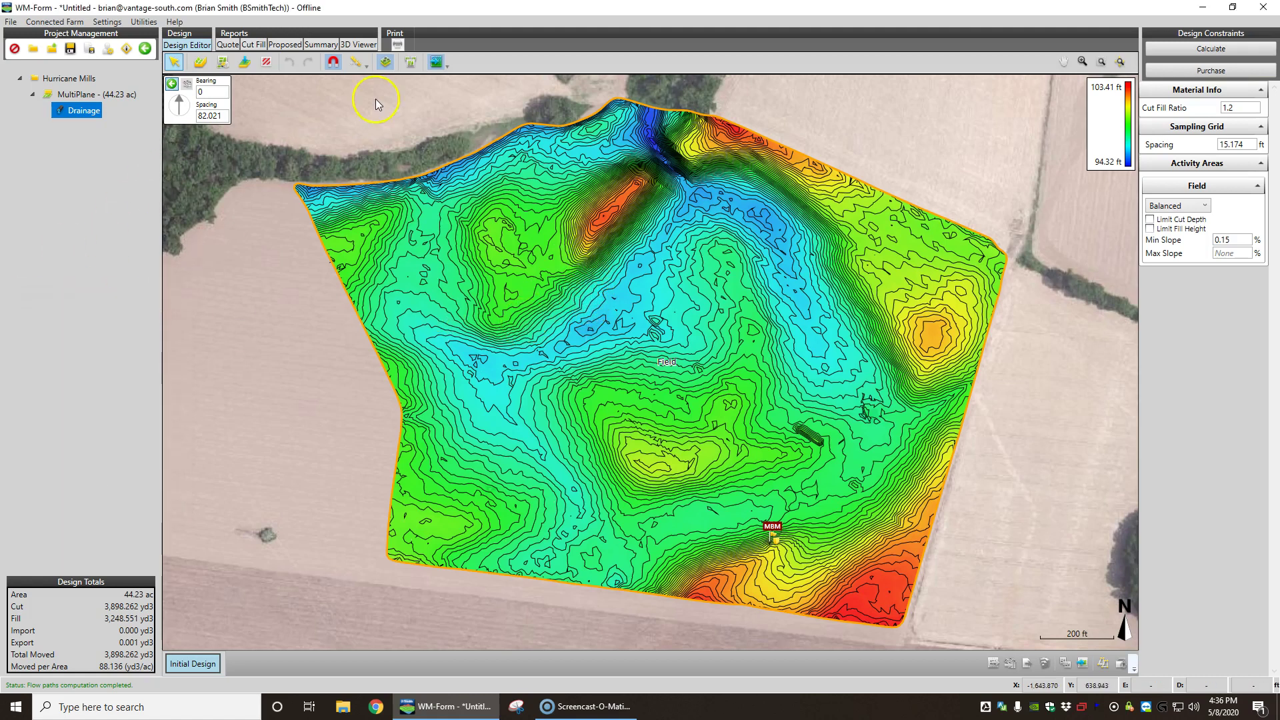
pyautogui.click(391, 62)
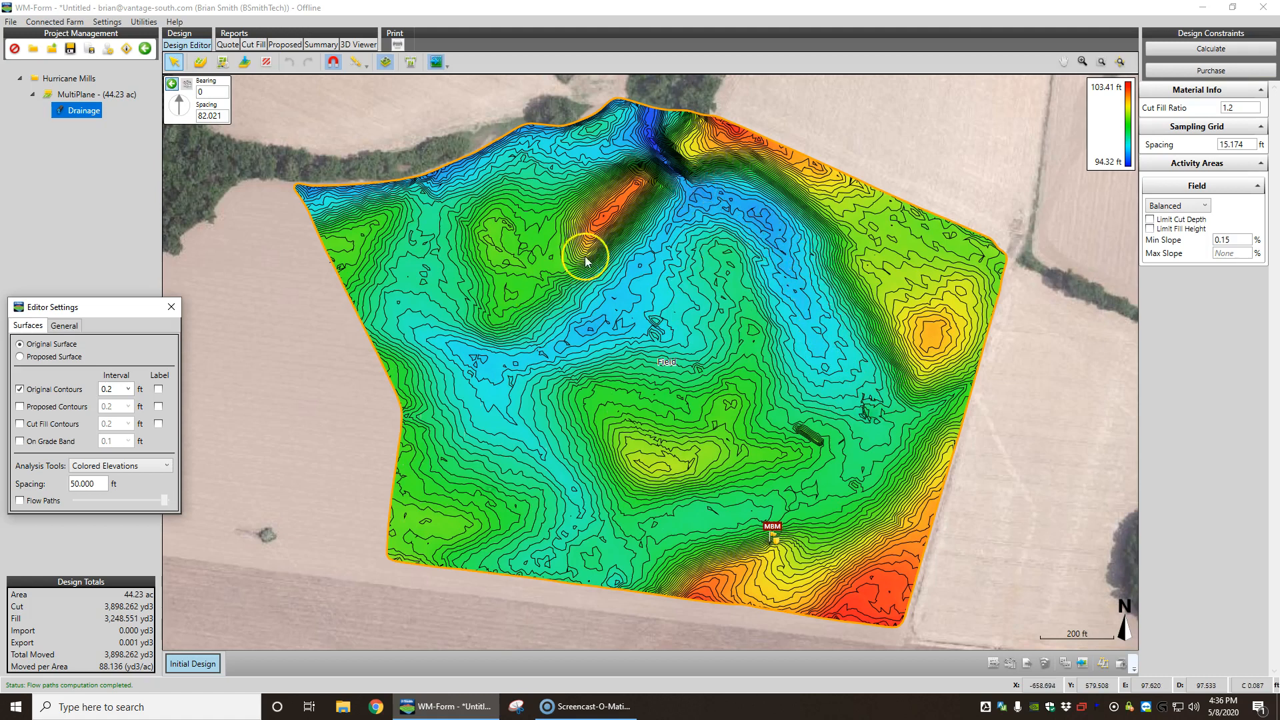
pyautogui.click(18, 501)
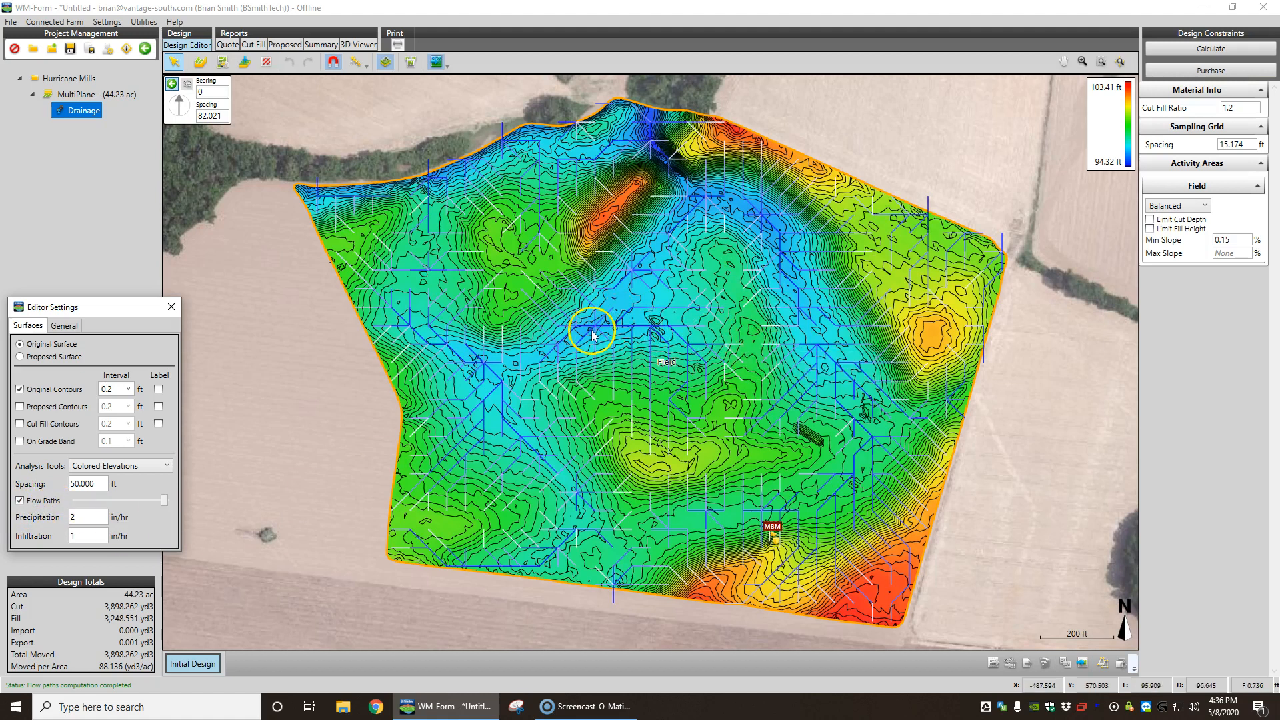
pyautogui.click(18, 500)
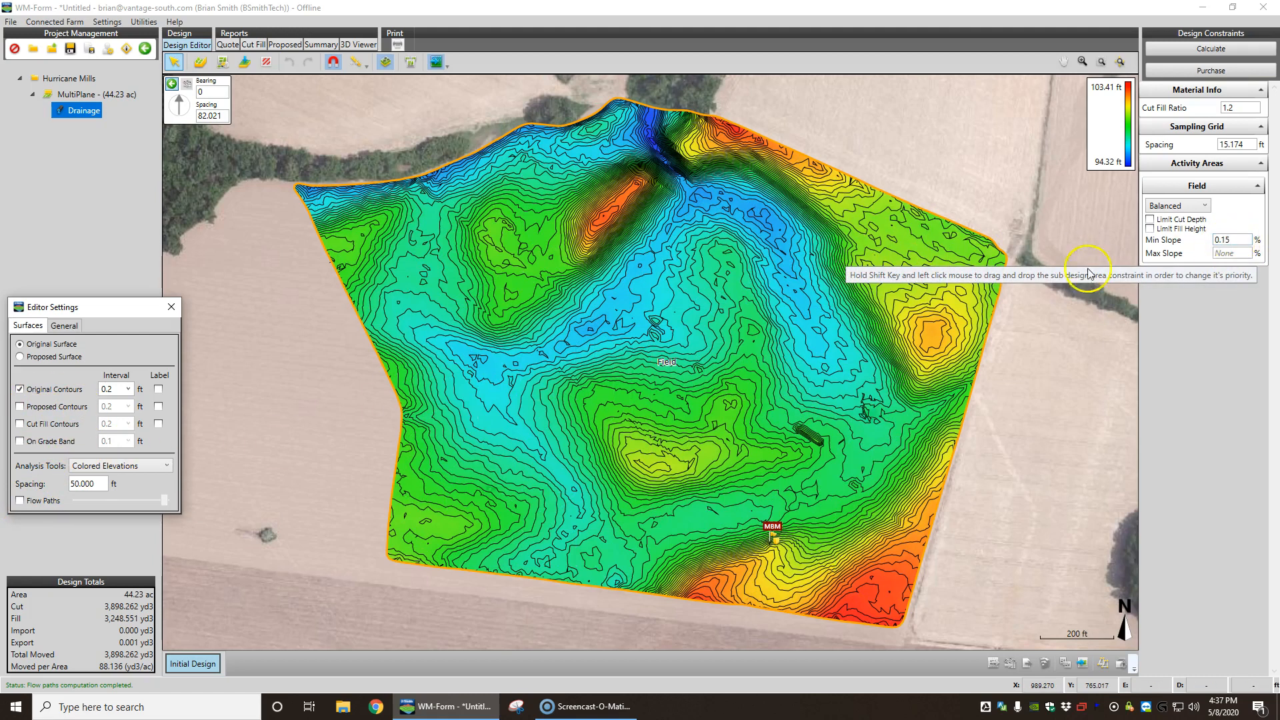
# Hide original contours, colour by the proposed surface and switch the analysis to Cut Fill
pyautogui.click(20, 388)
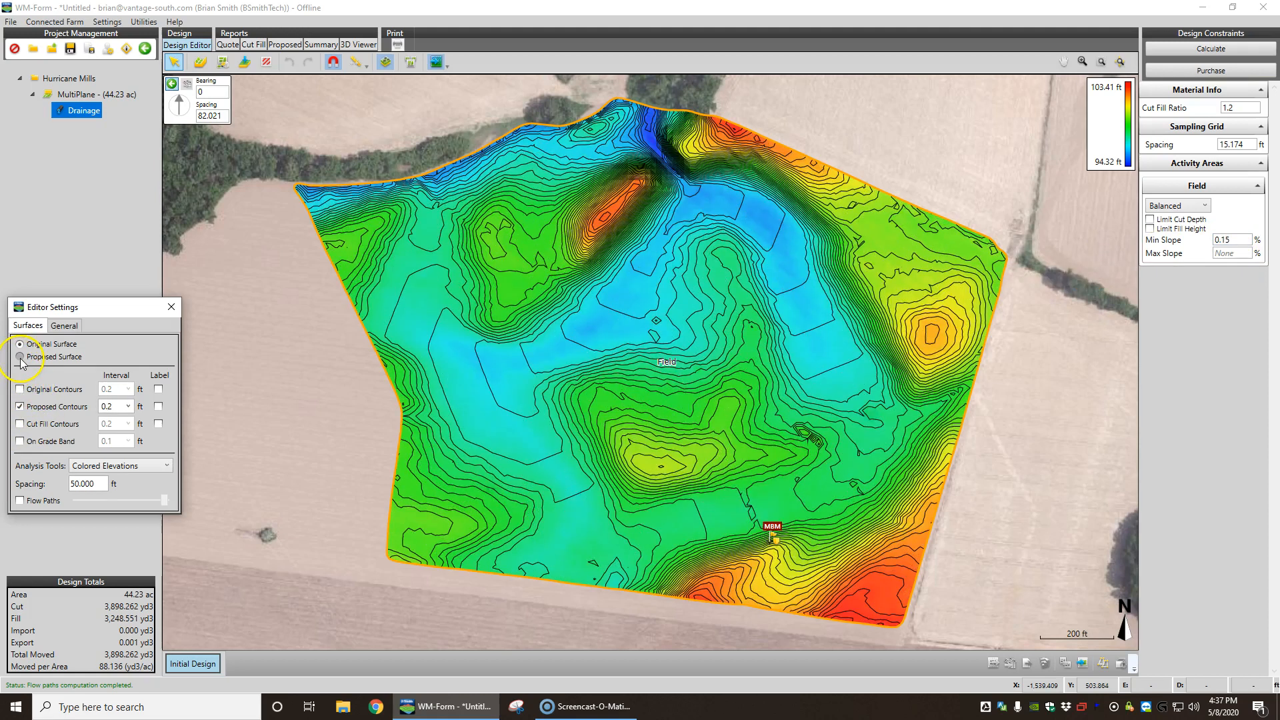
pyautogui.click(20, 357)
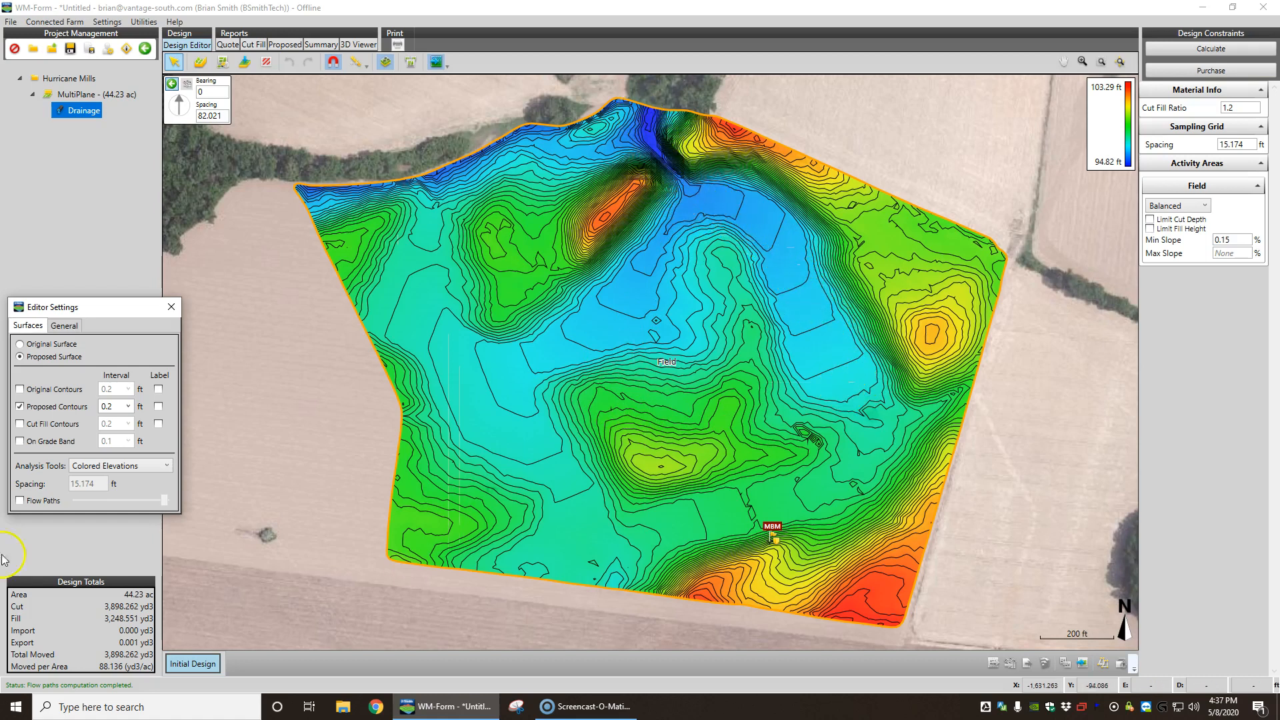
pyautogui.click(155, 468)
pyautogui.click(112, 588)
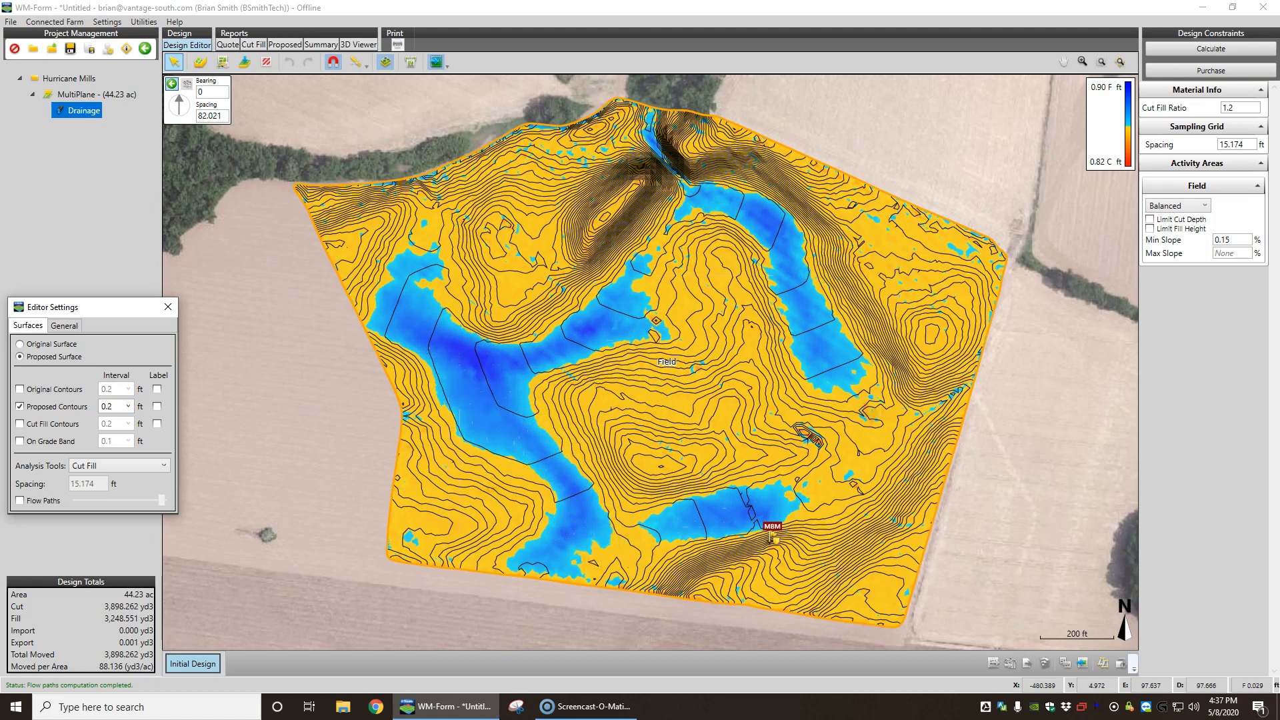
pyautogui.click(20, 500)
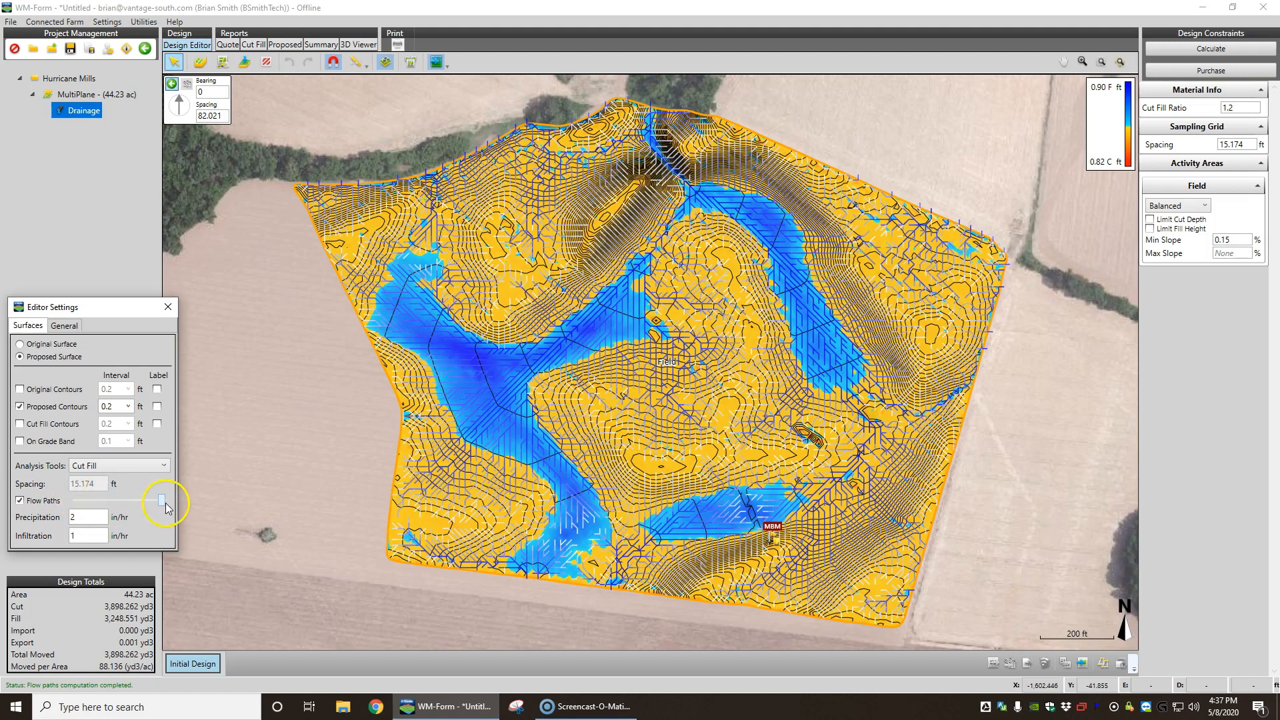
pyautogui.moveTo(138, 509); pyautogui.dragTo(83, 510)
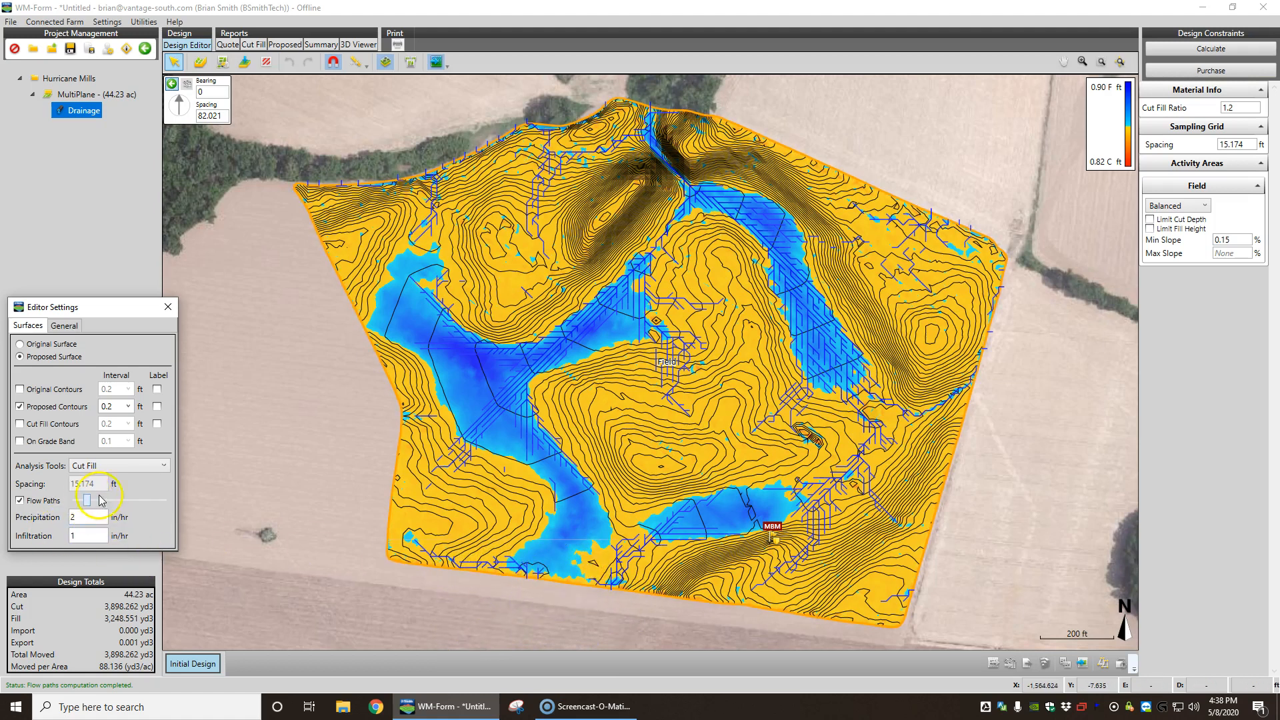
pyautogui.moveTo(100, 500); pyautogui.dragTo(193, 504)
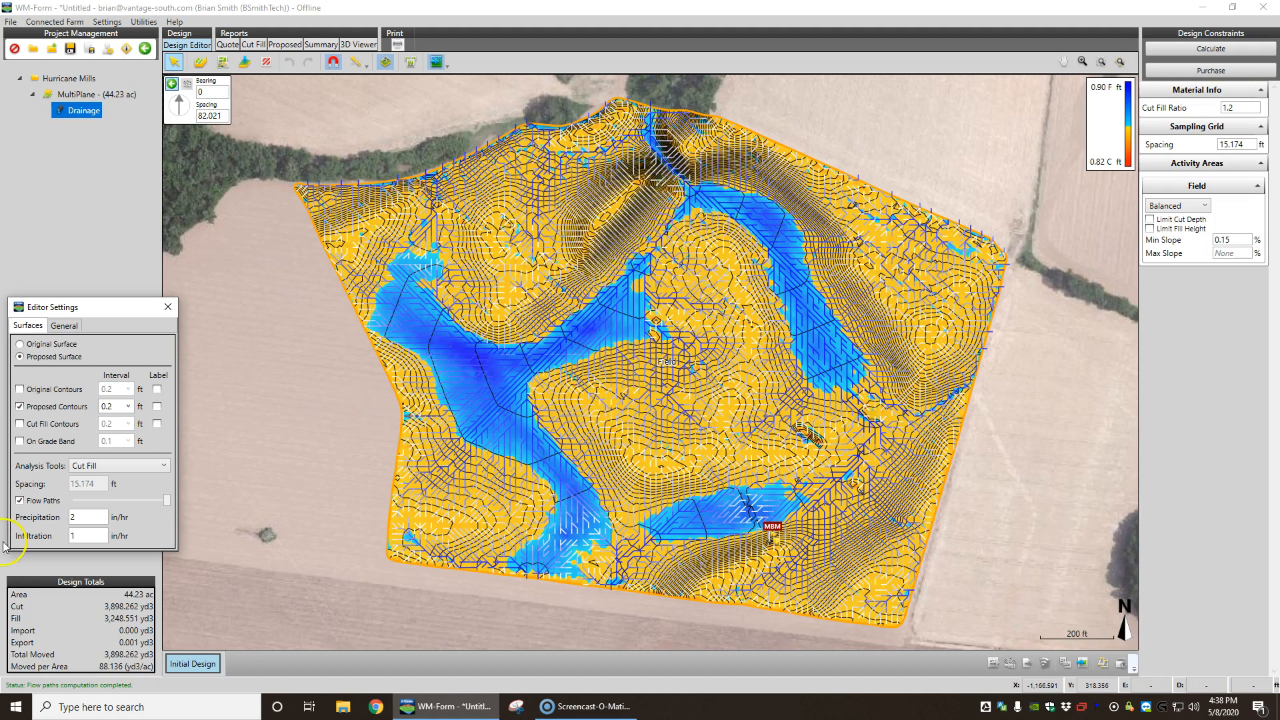
pyautogui.click(19, 501)
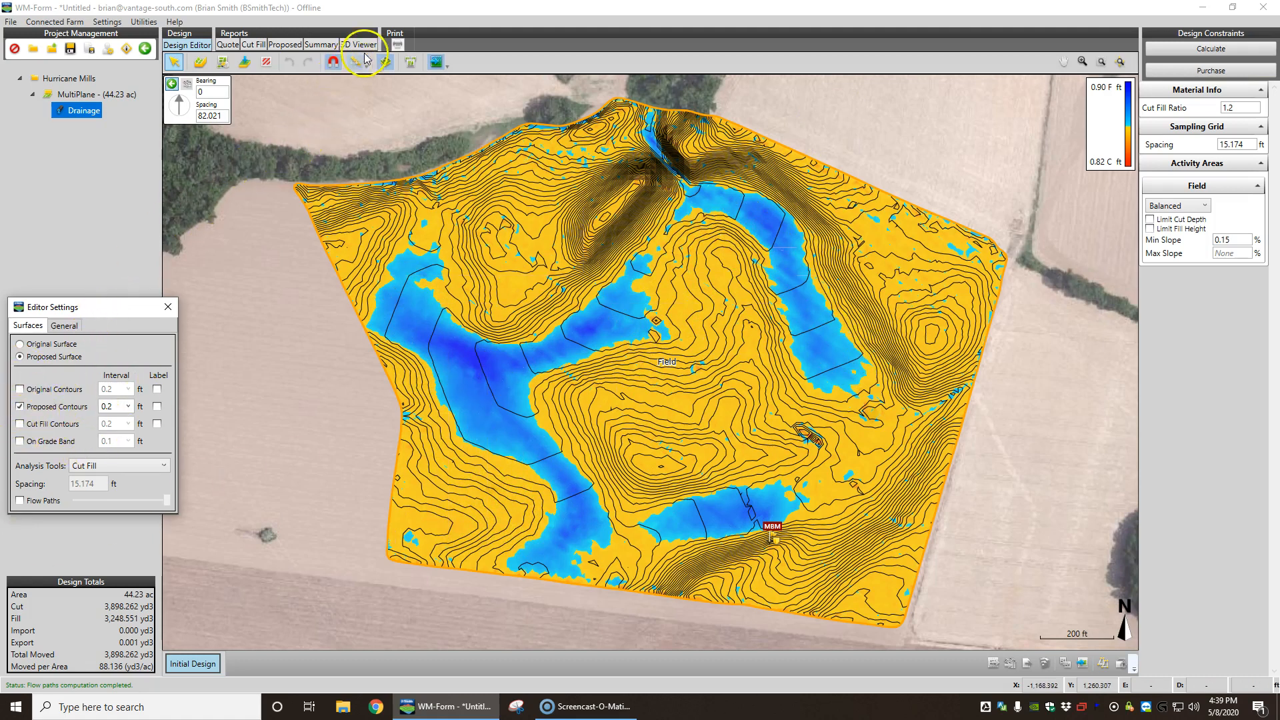
# Show the proposed surface in the 3D Viewer with proposed contours, maximum vertical exaggeration and an oblique tilt
pyautogui.click(362, 44)
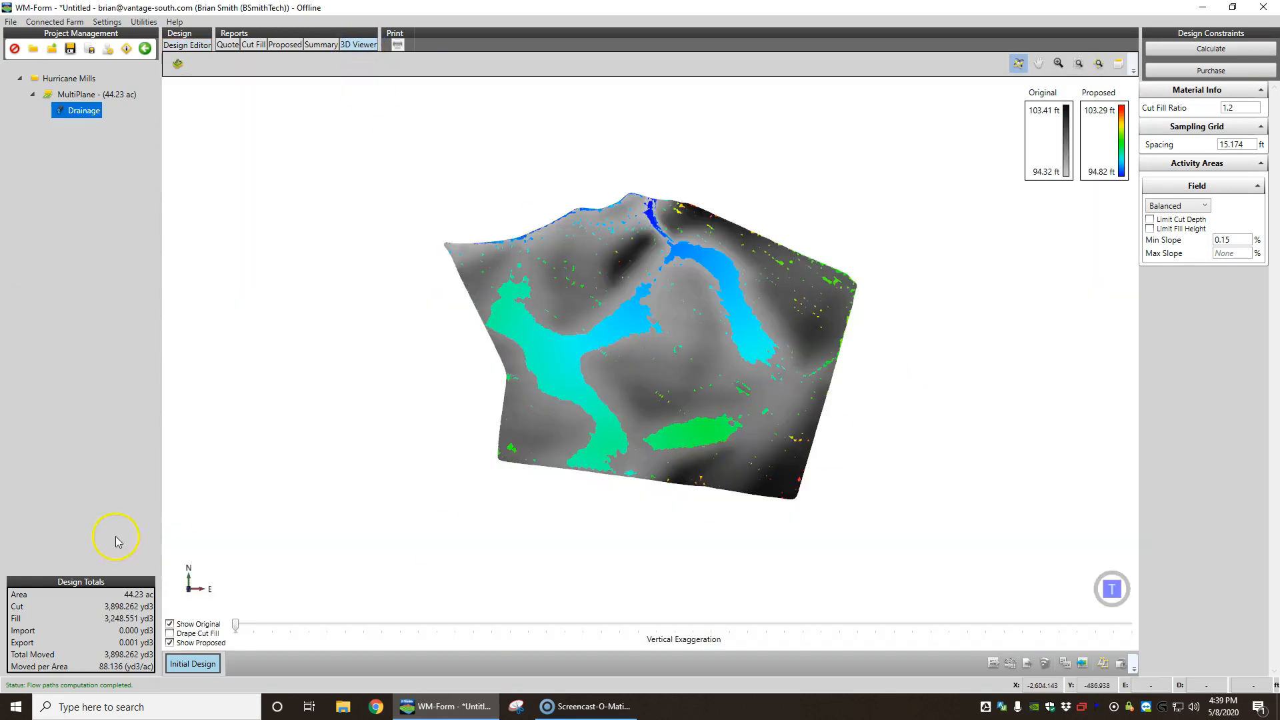
pyautogui.click(183, 66)
pyautogui.click(18, 340)
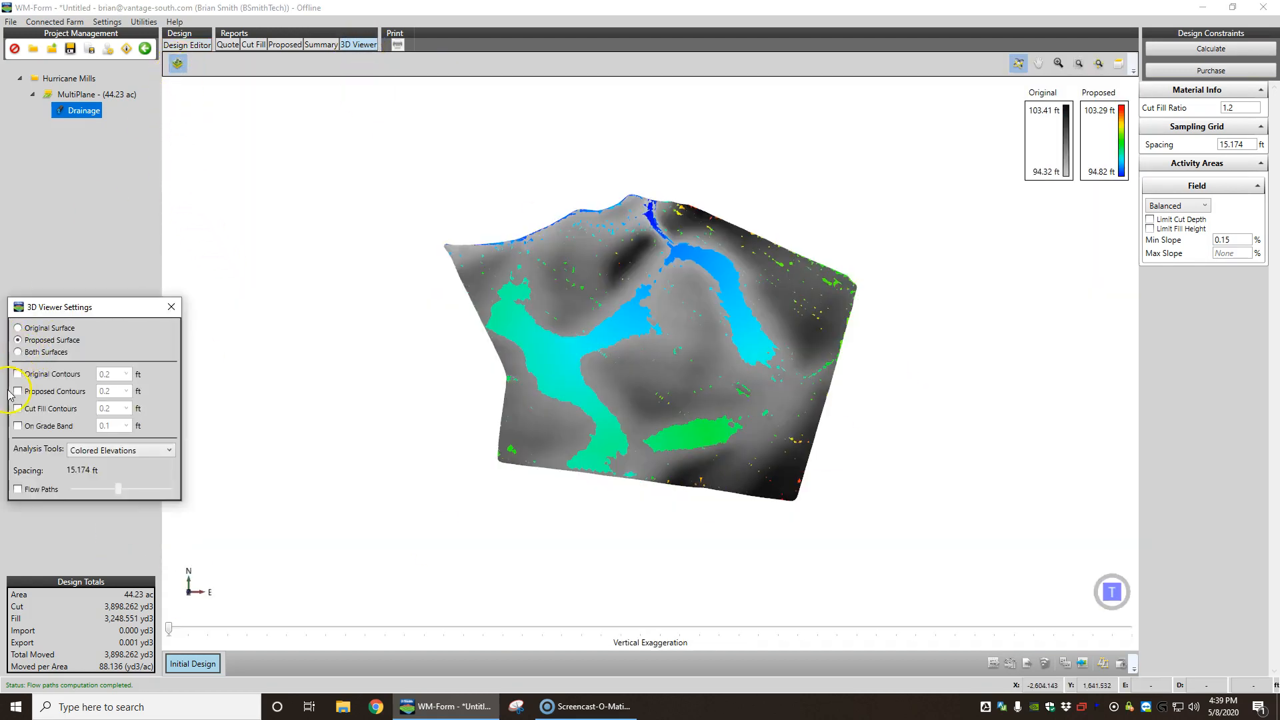
pyautogui.click(18, 390)
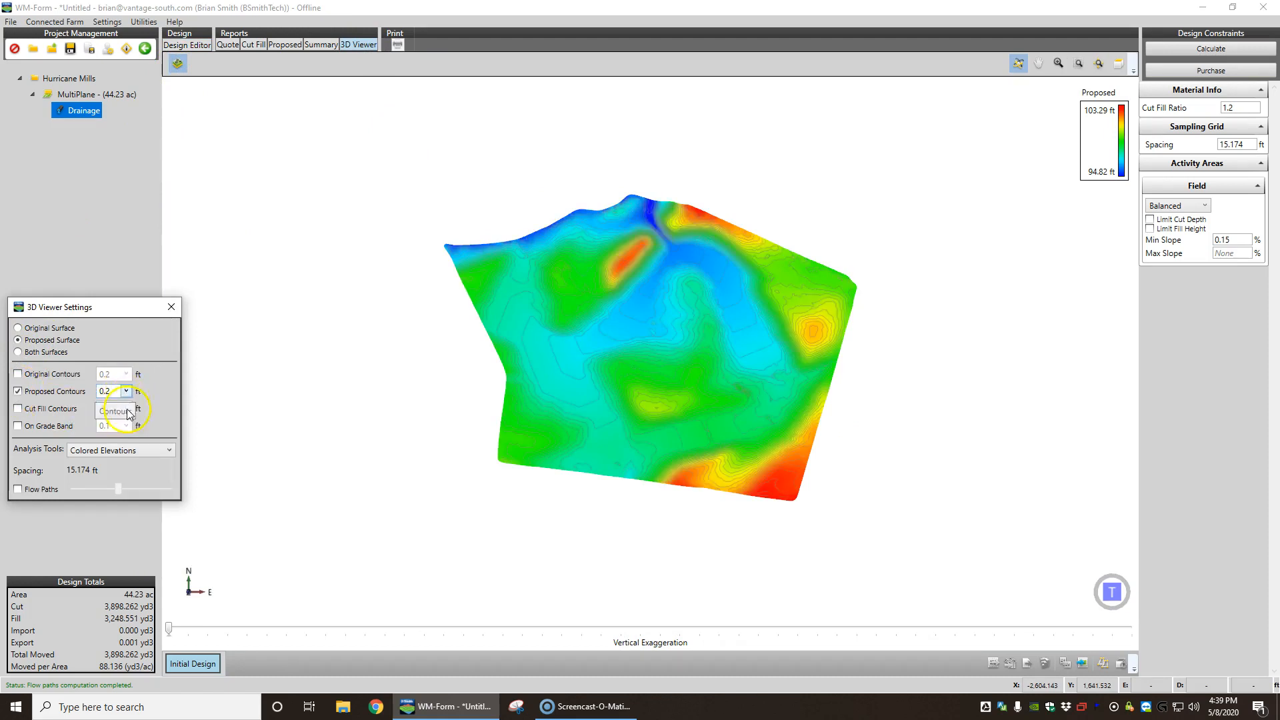
pyautogui.click(1110, 630)
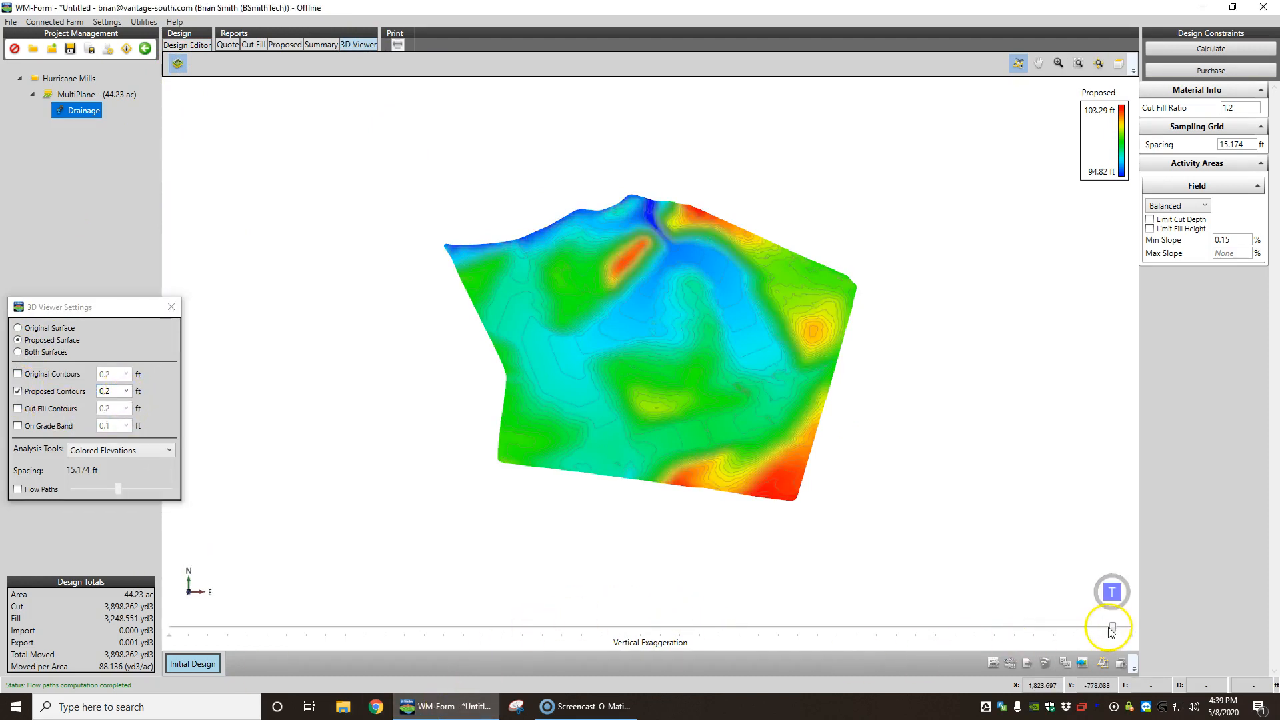
pyautogui.moveTo(660, 481)
pyautogui.mouseDown()
pyautogui.moveTo(664, 429)
pyautogui.moveTo(718, 410)
pyautogui.moveTo(613, 405)
pyautogui.moveTo(681, 374)
pyautogui.moveTo(758, 367)
pyautogui.moveTo(695, 404)
pyautogui.moveTo(655, 449)
pyautogui.moveTo(543, 443)
pyautogui.moveTo(566, 405)
pyautogui.mouseUp()
pyautogui.scroll(3, 683, 385)
# Drape flow paths over the 3D terrain and orbit it to view from several sides
pyautogui.moveTo(649, 346)
pyautogui.mouseDown()
pyautogui.moveTo(629, 467)
pyautogui.moveTo(701, 450)
pyautogui.moveTo(830, 312)
pyautogui.mouseUp()
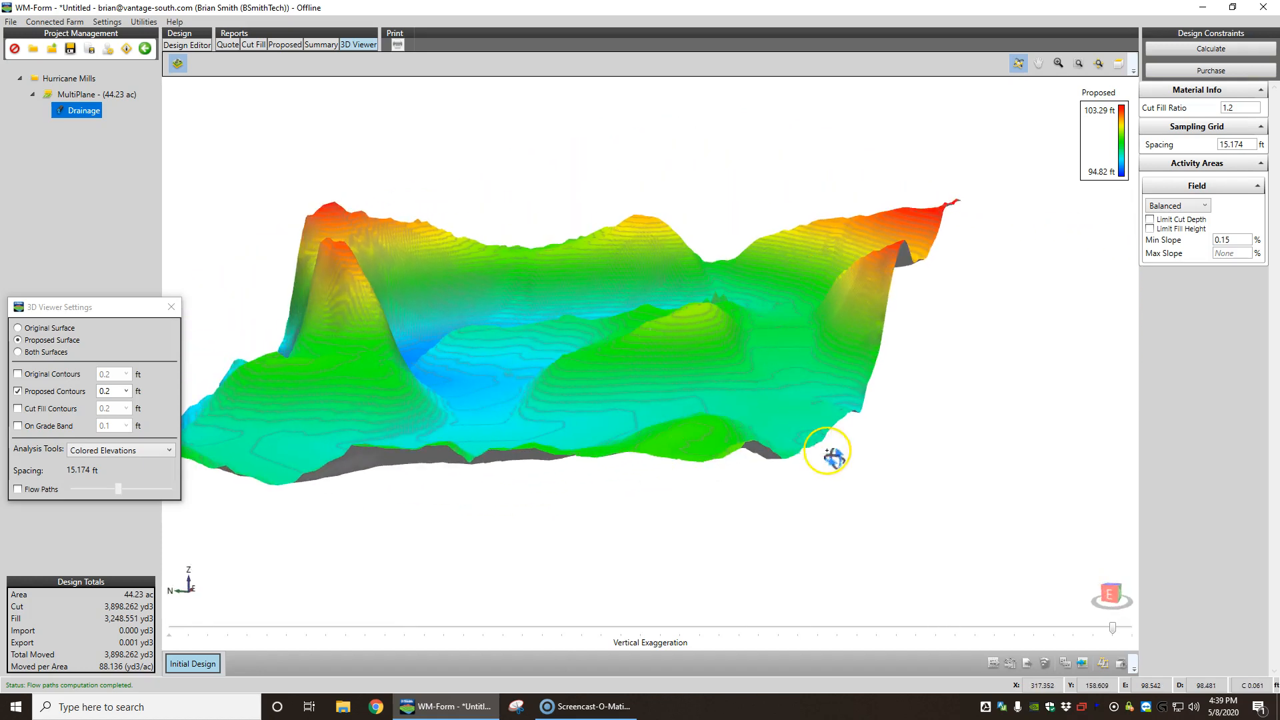
pyautogui.click(18, 490)
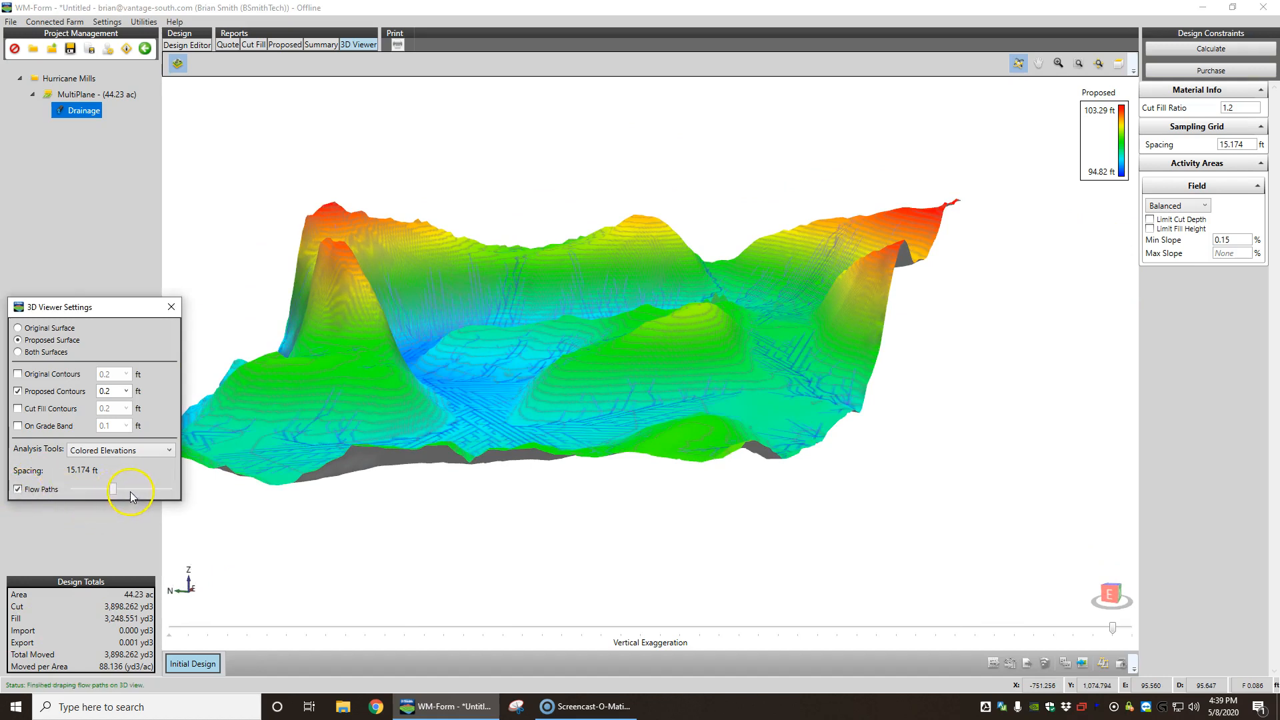
pyautogui.moveTo(714, 450)
pyautogui.mouseDown()
pyautogui.moveTo(818, 394)
pyautogui.moveTo(692, 509)
pyautogui.moveTo(715, 534)
pyautogui.moveTo(562, 528)
pyautogui.moveTo(320, 429)
pyautogui.mouseUp()
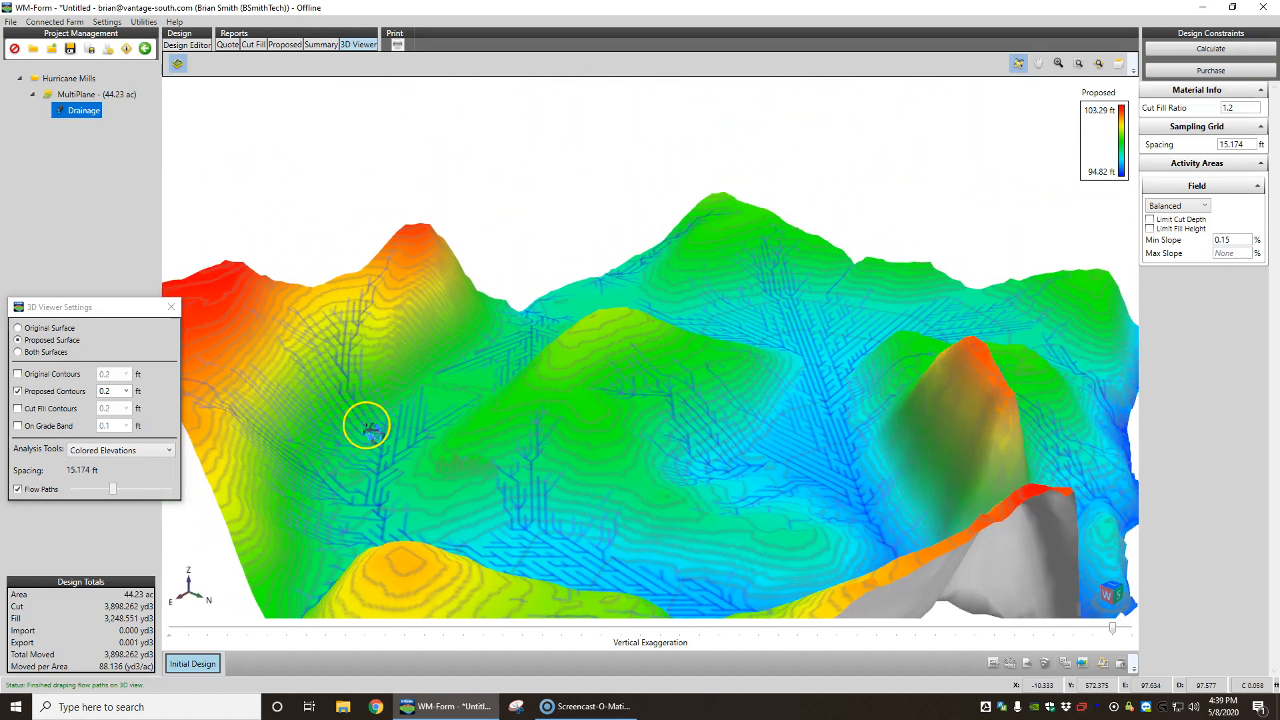
pyautogui.moveTo(437, 517)
pyautogui.mouseDown()
pyautogui.moveTo(604, 581)
pyautogui.moveTo(449, 563)
pyautogui.moveTo(497, 563)
pyautogui.moveTo(531, 543)
pyautogui.moveTo(463, 514)
pyautogui.mouseUp()
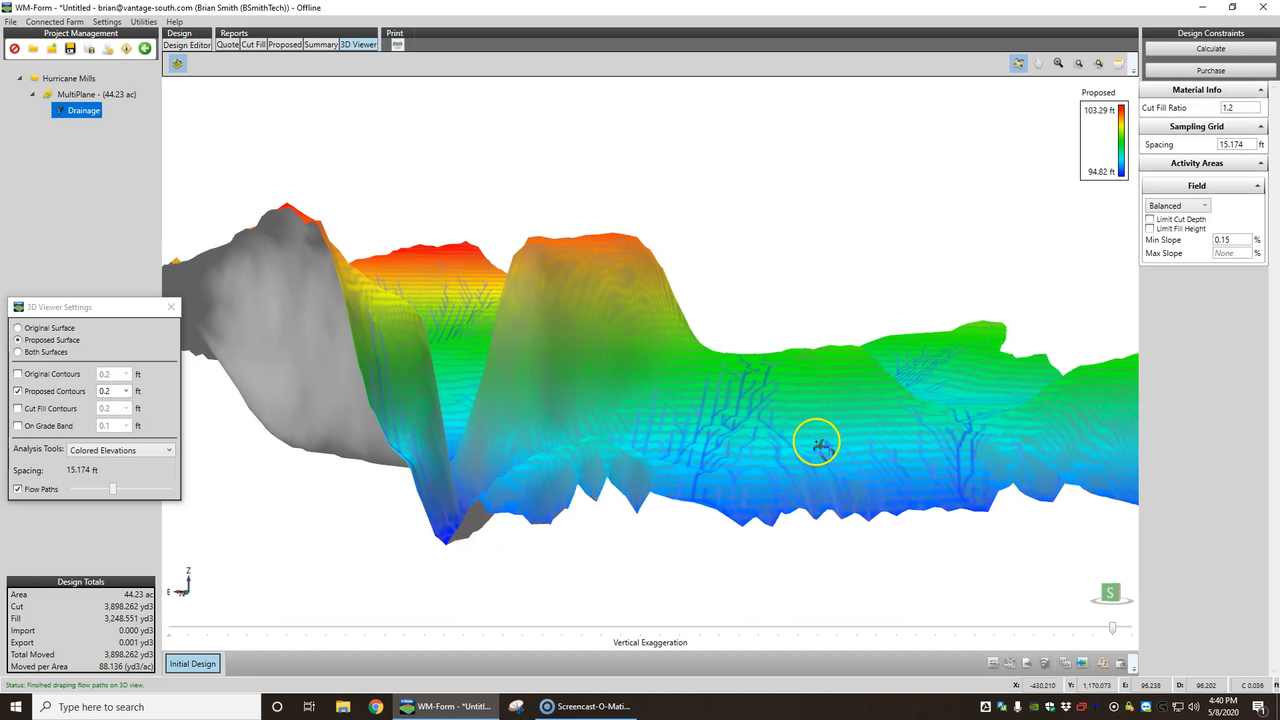
pyautogui.moveTo(814, 443)
pyautogui.mouseDown()
pyautogui.moveTo(780, 466)
pyautogui.moveTo(817, 486)
pyautogui.moveTo(789, 448)
pyautogui.moveTo(517, 464)
pyautogui.mouseUp()
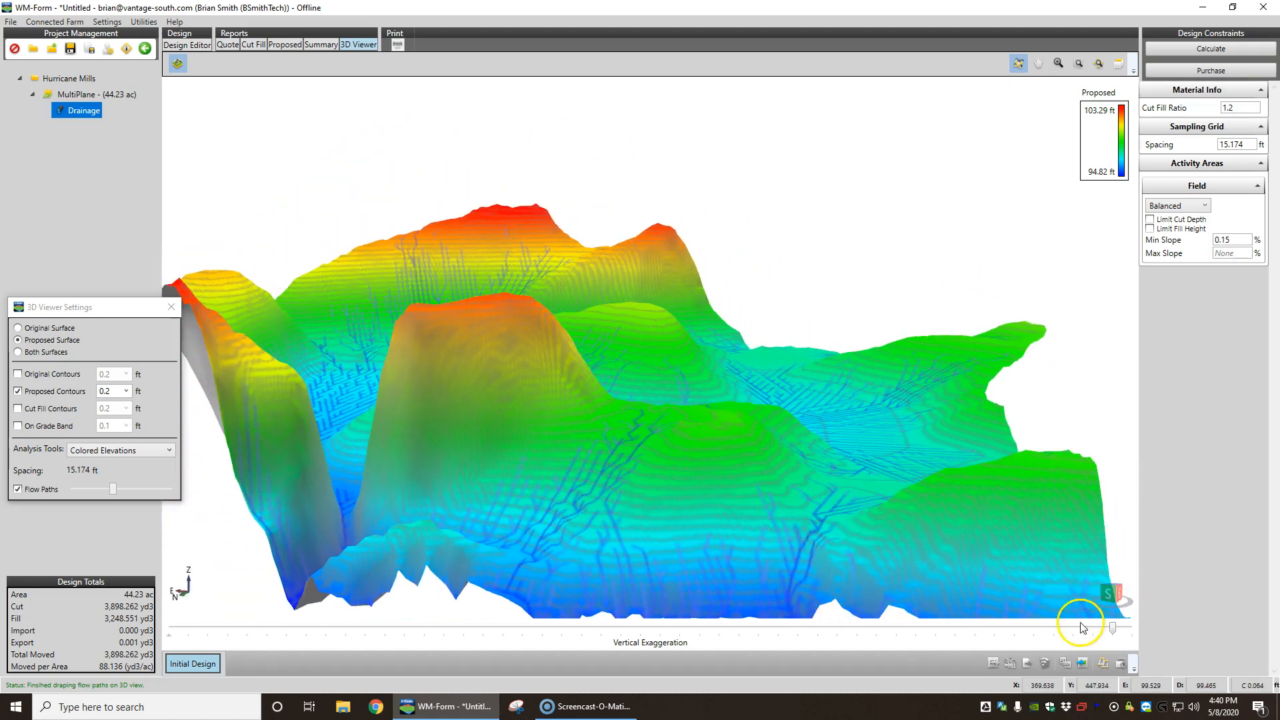
# Reduce the vertical exaggeration and tilt the terrain to a steeper overhead angle
pyautogui.click(662, 631)
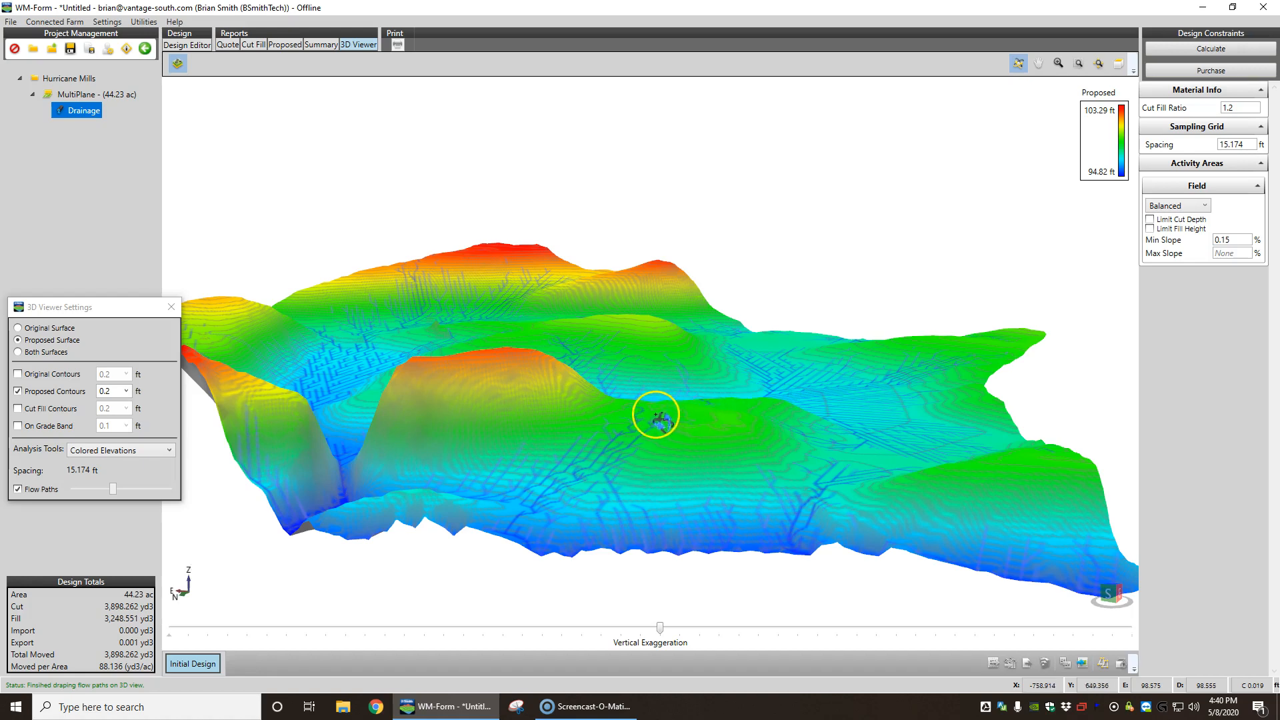
pyautogui.moveTo(474, 397)
pyautogui.mouseDown()
pyautogui.moveTo(622, 503)
pyautogui.moveTo(526, 480)
pyautogui.mouseUp()
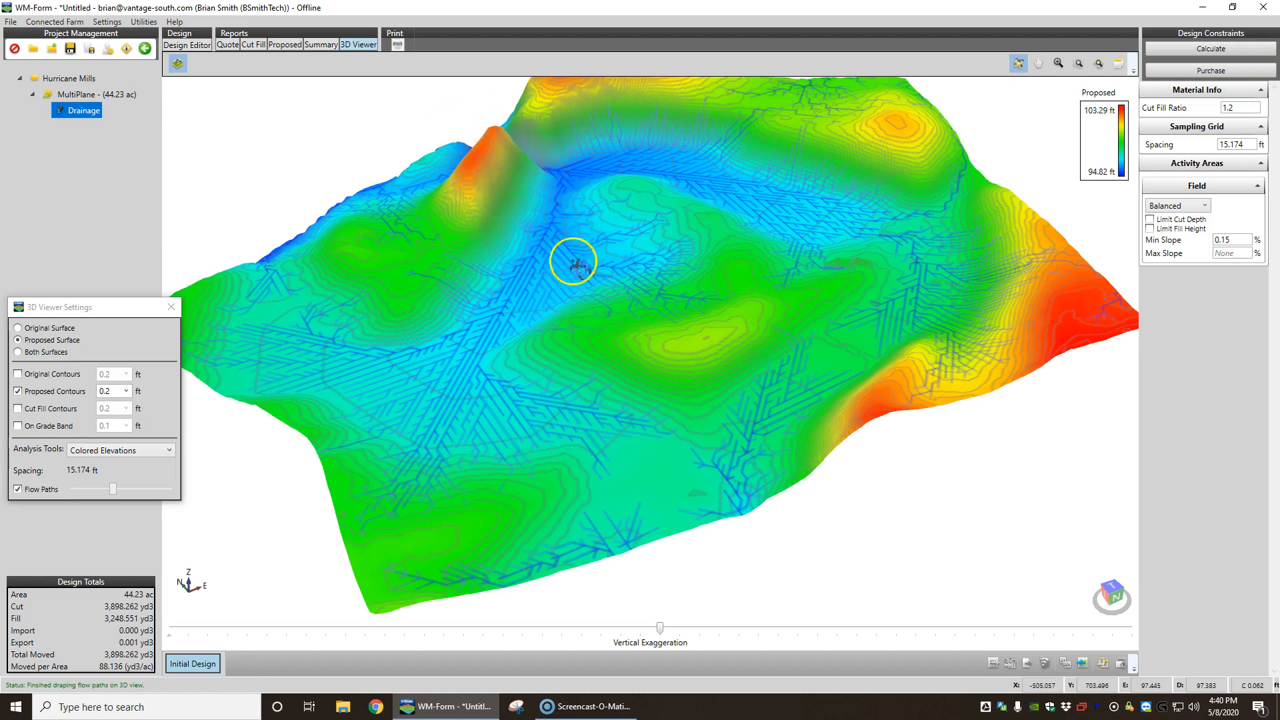
pyautogui.moveTo(657, 334)
pyautogui.mouseDown()
pyautogui.moveTo(668, 336)
pyautogui.moveTo(634, 297)
pyautogui.mouseUp()
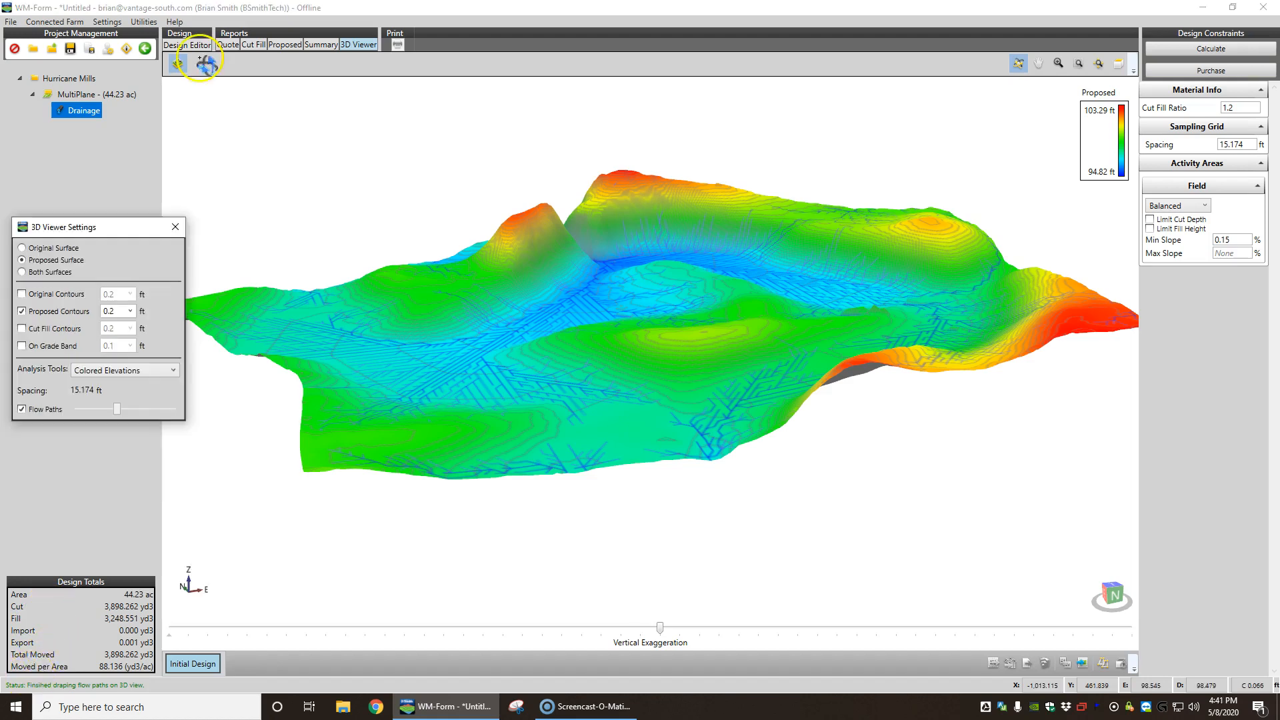
# Return to the Design Editor map and set its analysis view to Cut Fill Analysis
pyautogui.click(198, 46)
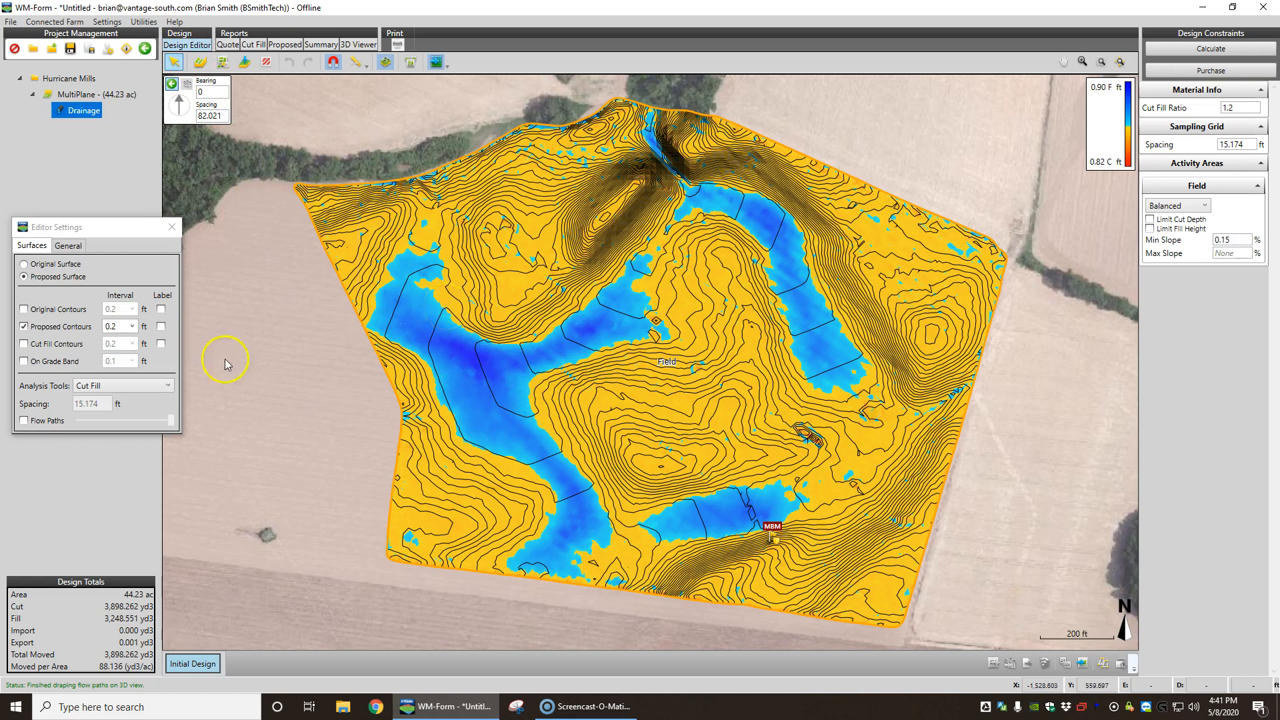
pyautogui.moveTo(524, 351); pyautogui.dragTo(479, 369)
pyautogui.click(150, 386)
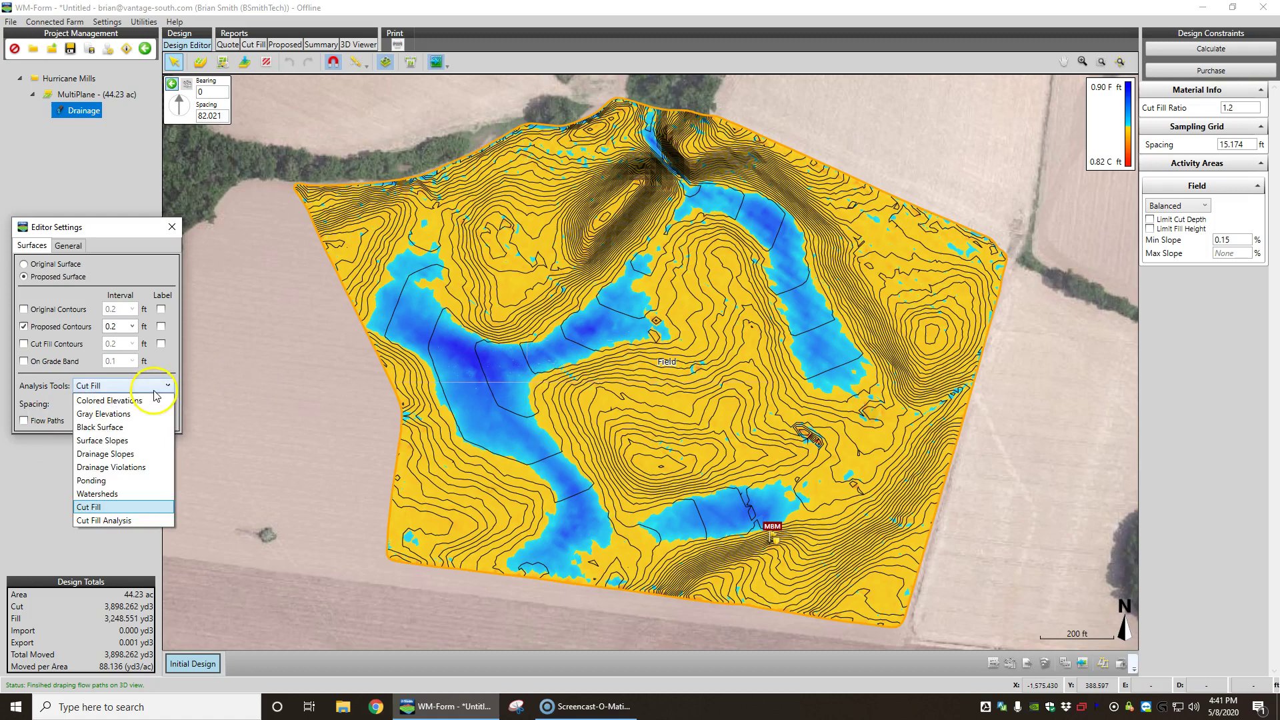
pyautogui.click(120, 519)
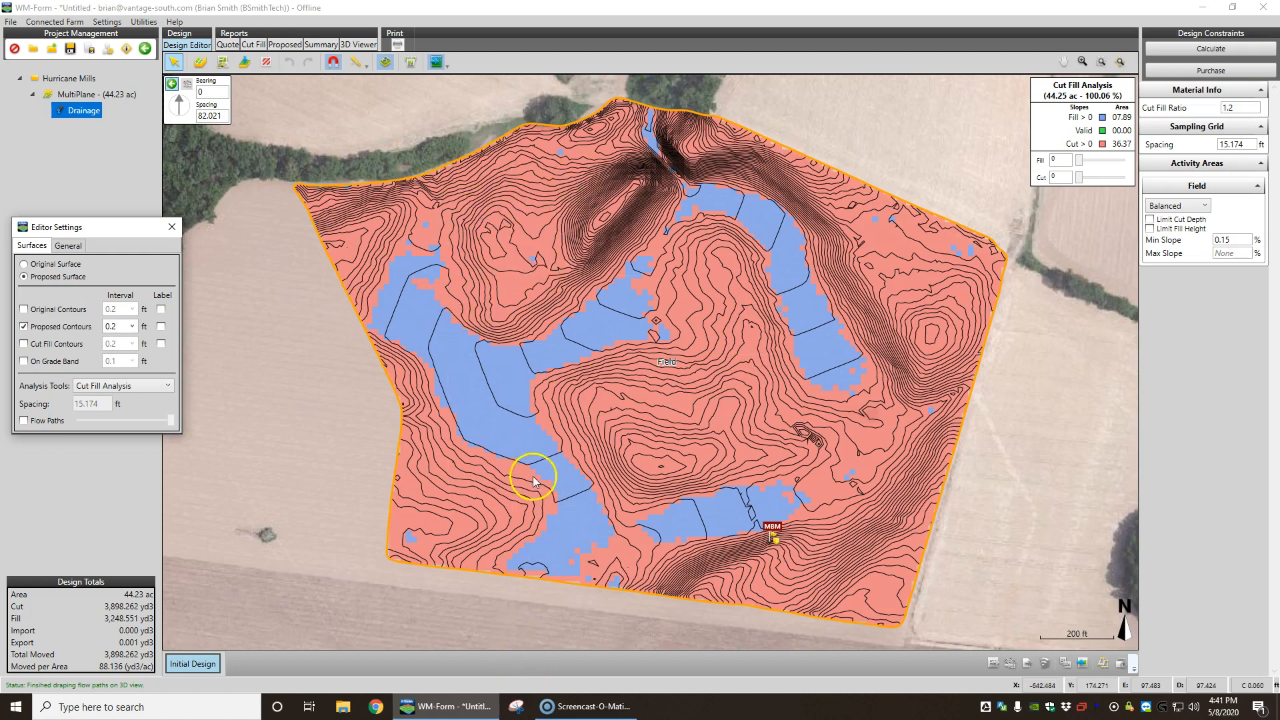
# Set the fill tolerance to 0.2 ft and then 0.5 ft in the Cut Fill Analysis panel
pyautogui.click(1068, 161)
pyautogui.write('.2')
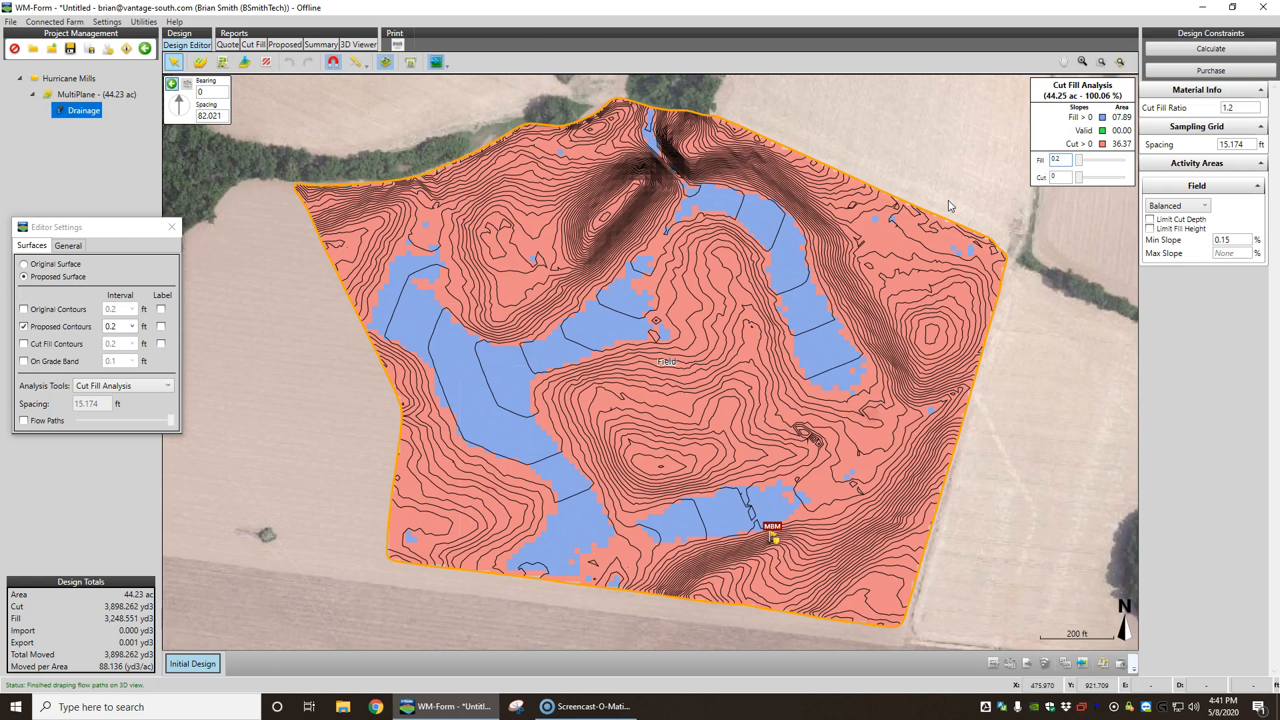
pyautogui.write('0.5')
pyautogui.press('Return')
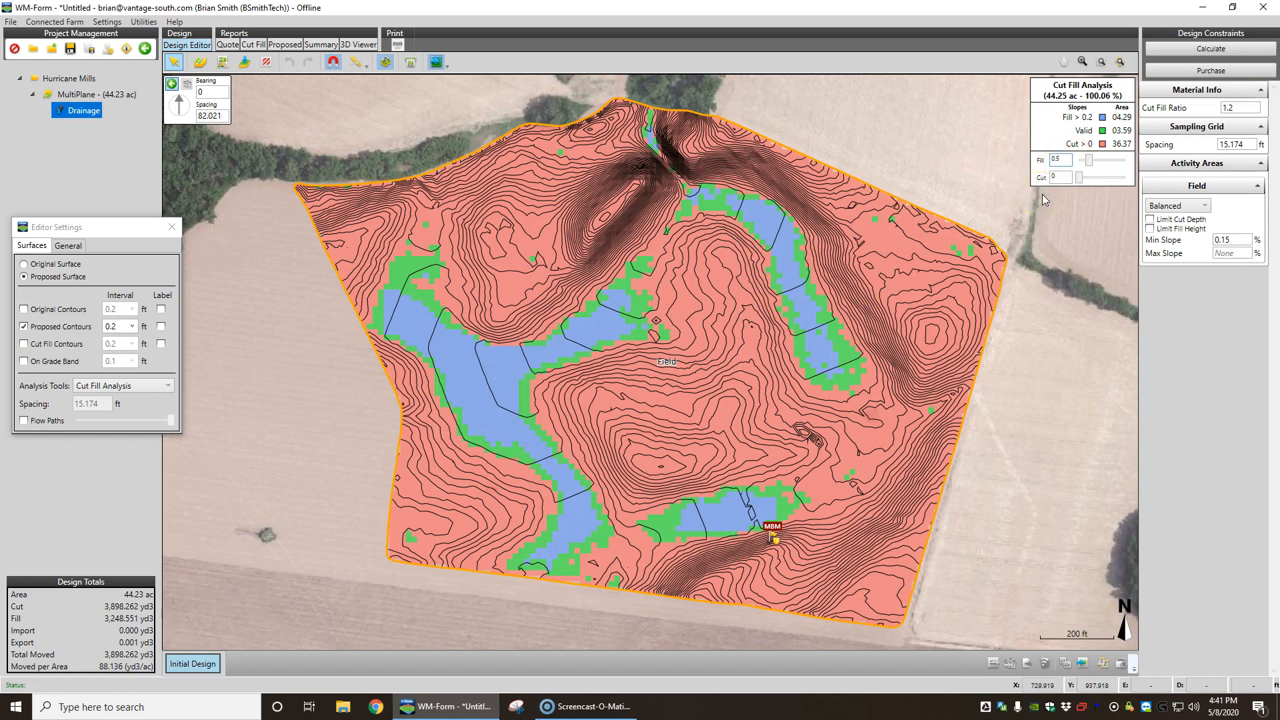
pyautogui.press('Tab')
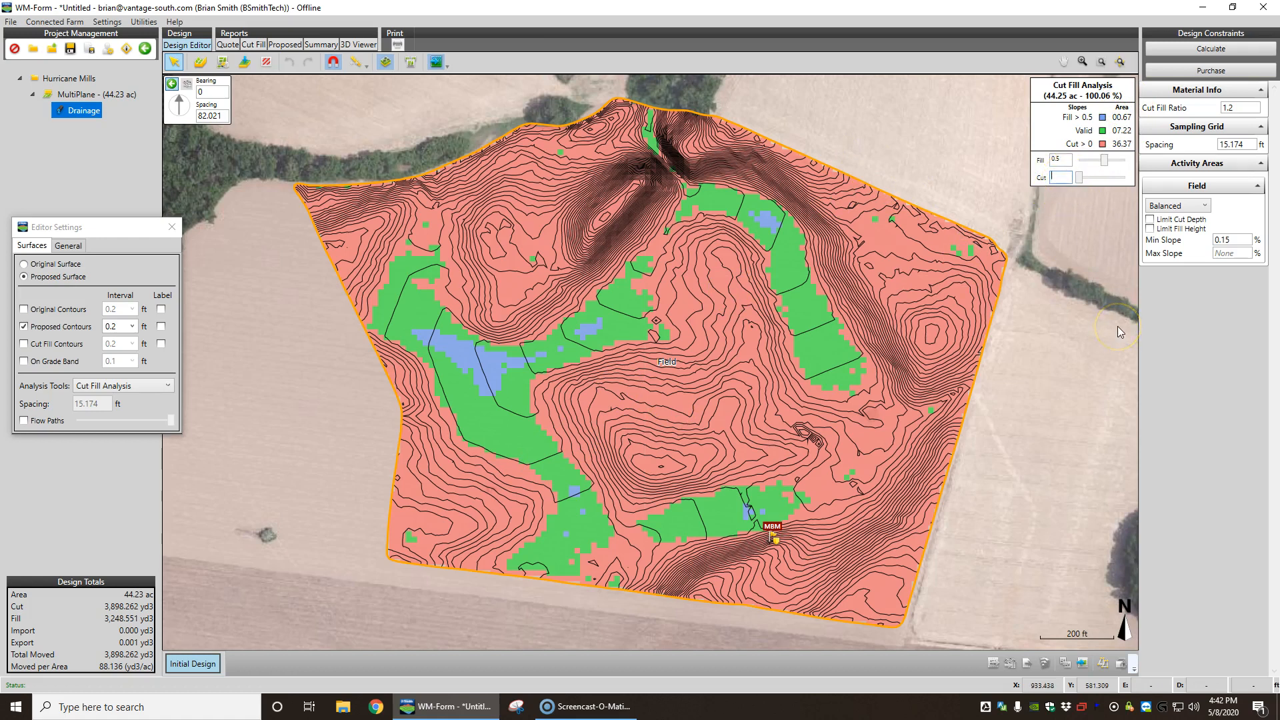
pyautogui.write('2')
# Set the cut tolerance to 0.2 ft and then 0.1 ft so nearly all the field shows valid
pyautogui.press('Tab')
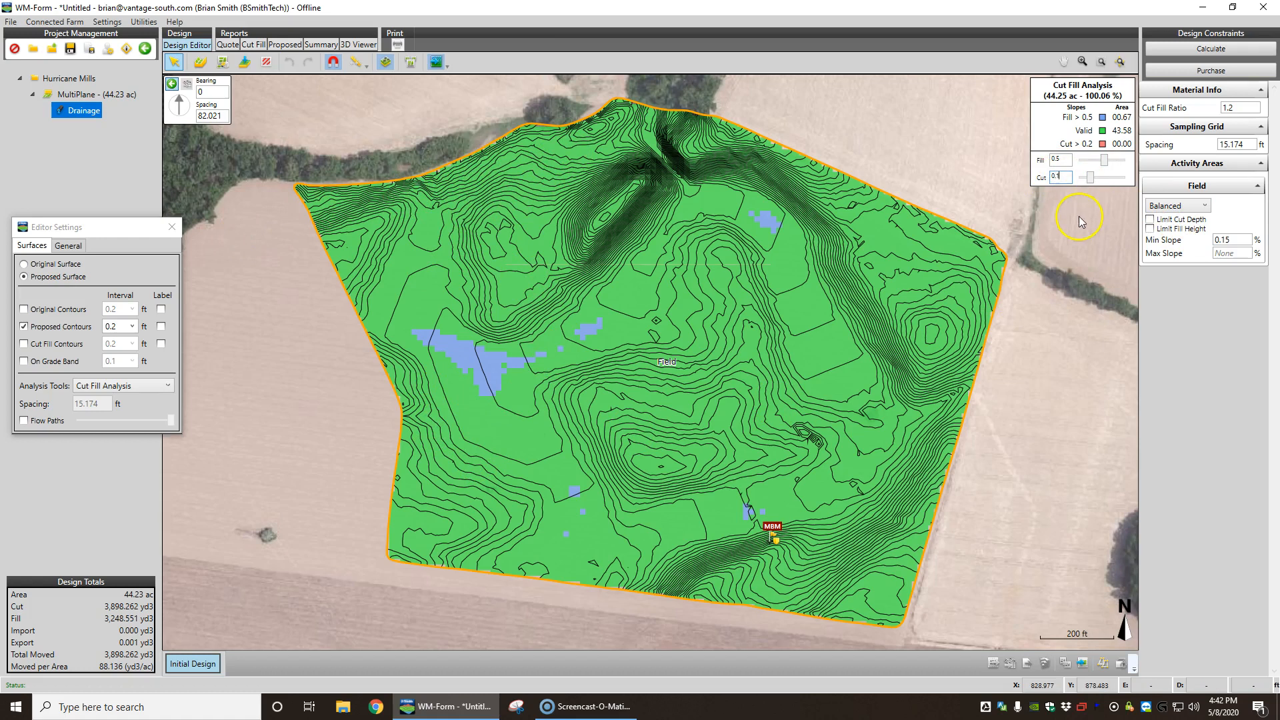
pyautogui.press('Tab')
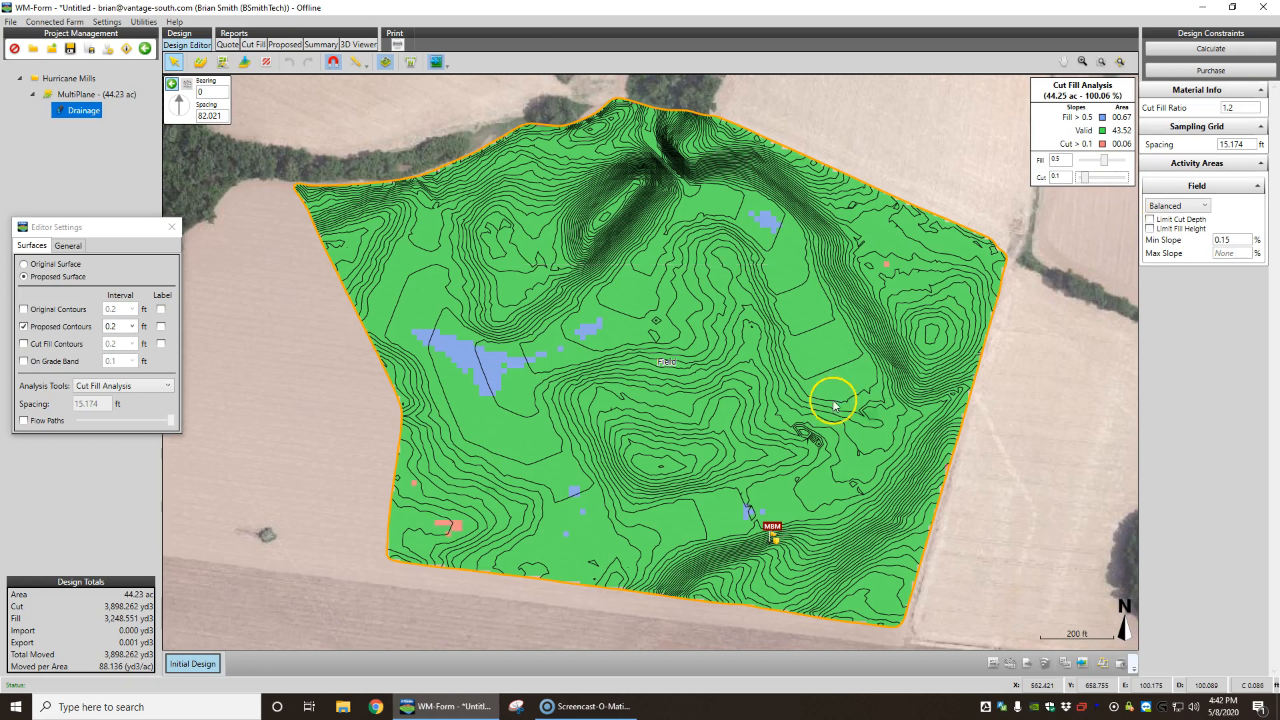